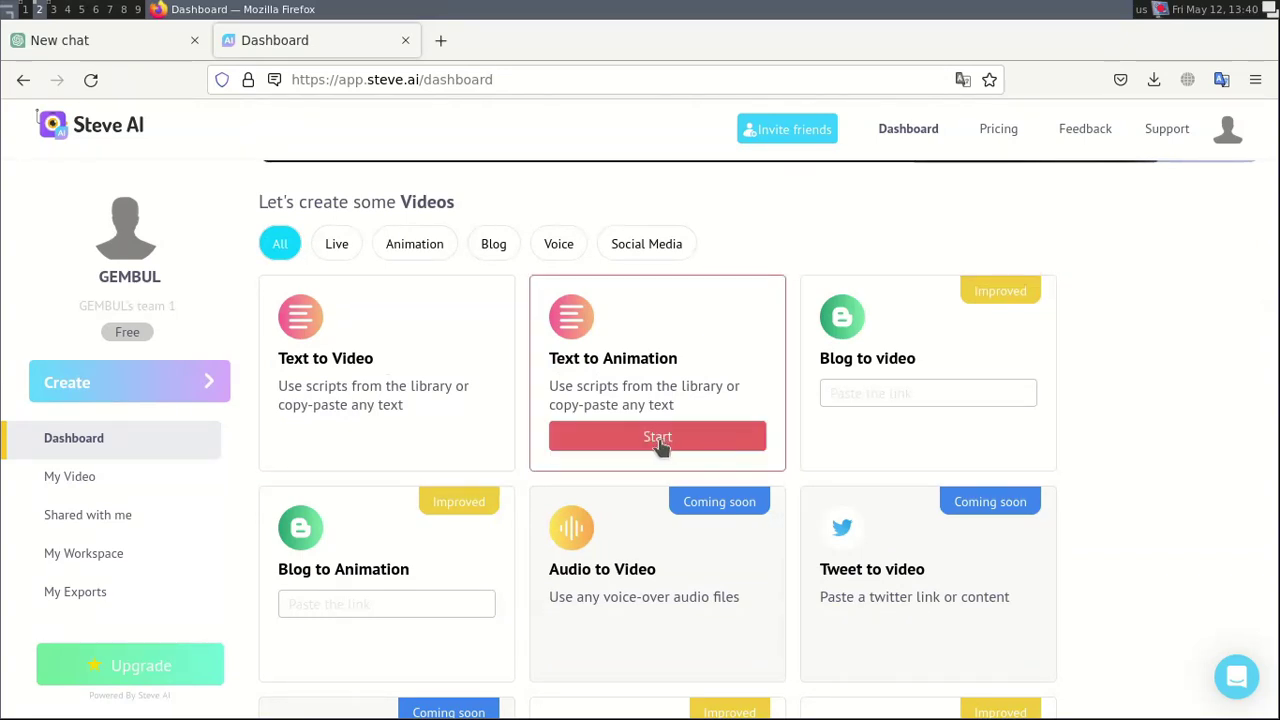
Start a Text to Animation project and dismiss the auto script generator.
click(648, 440)
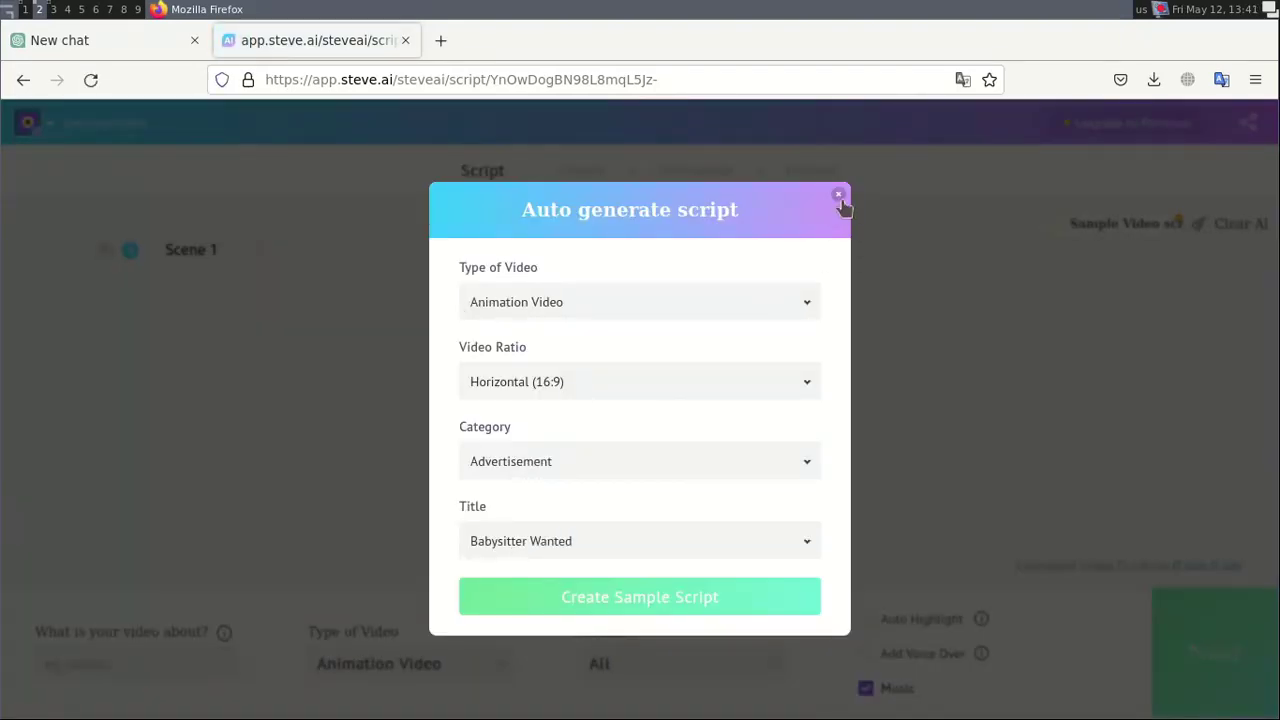
click(839, 196)
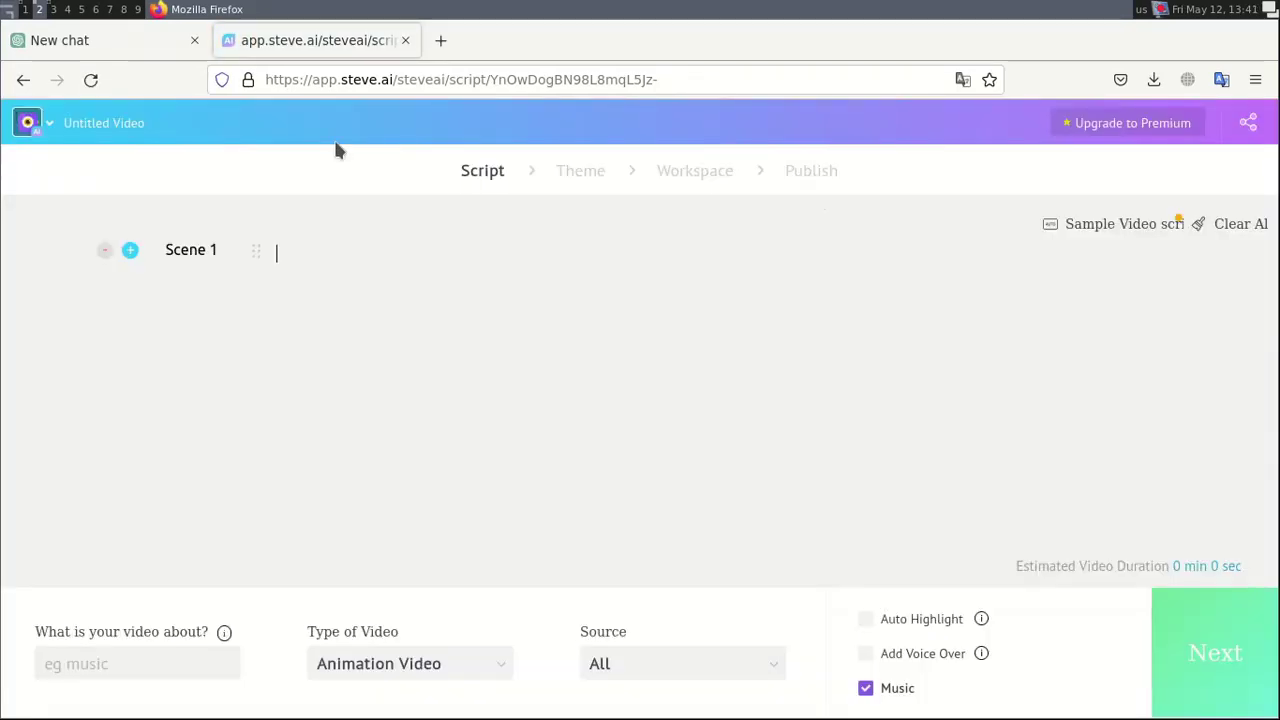
Ask ChatGPT for tips on dealing with oral cancer early and select its full response.
click(119, 41)
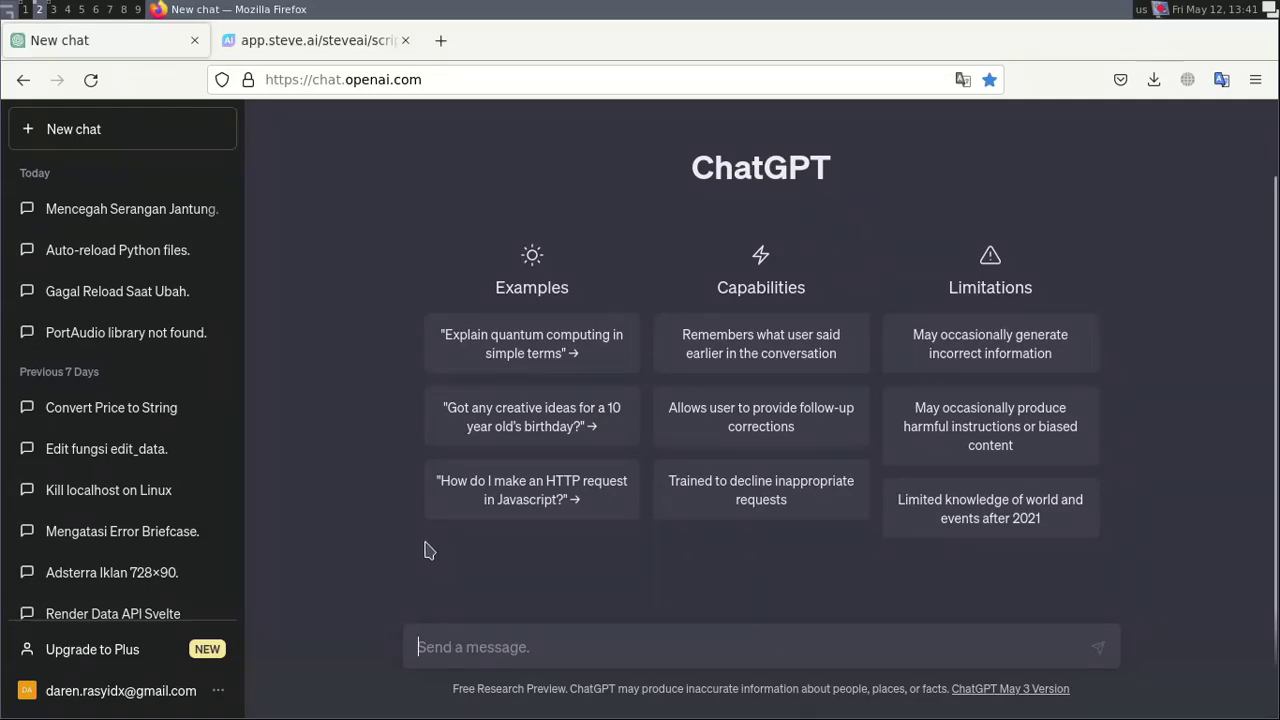
text(create text content how to deal with oral cancer from early age)
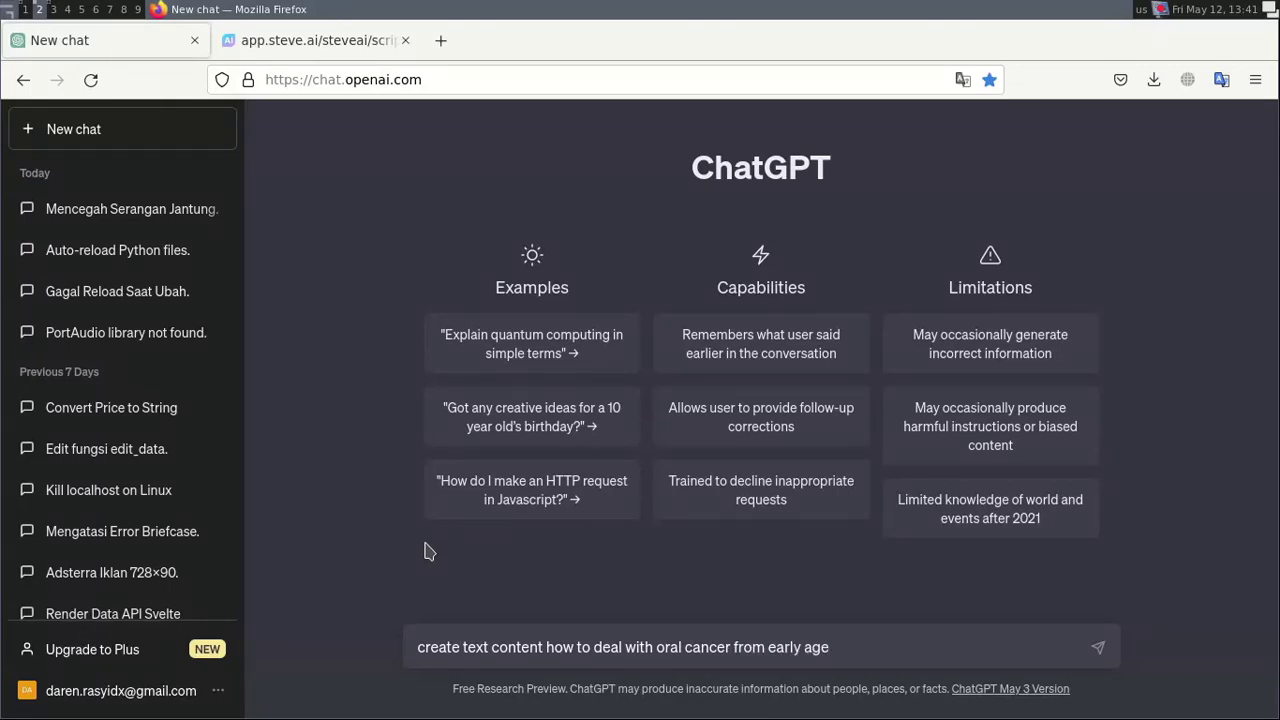
key(Return)
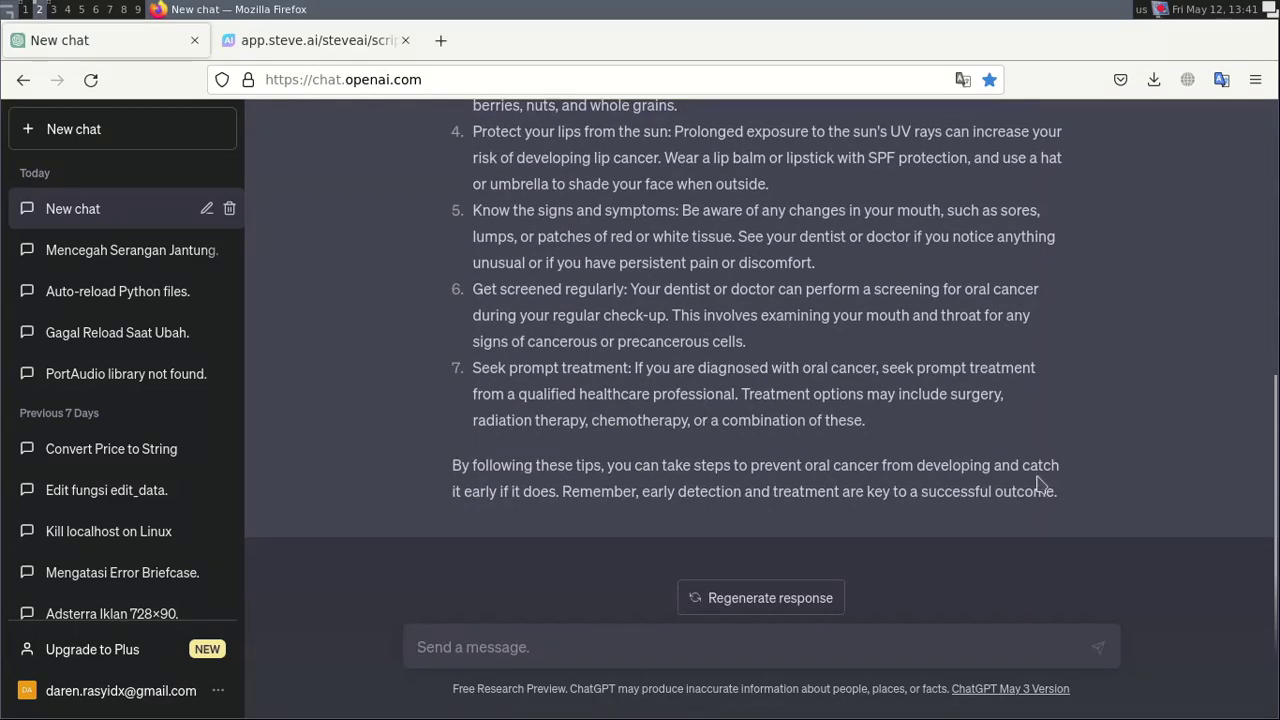
drag(1090, 511, 455, 220)
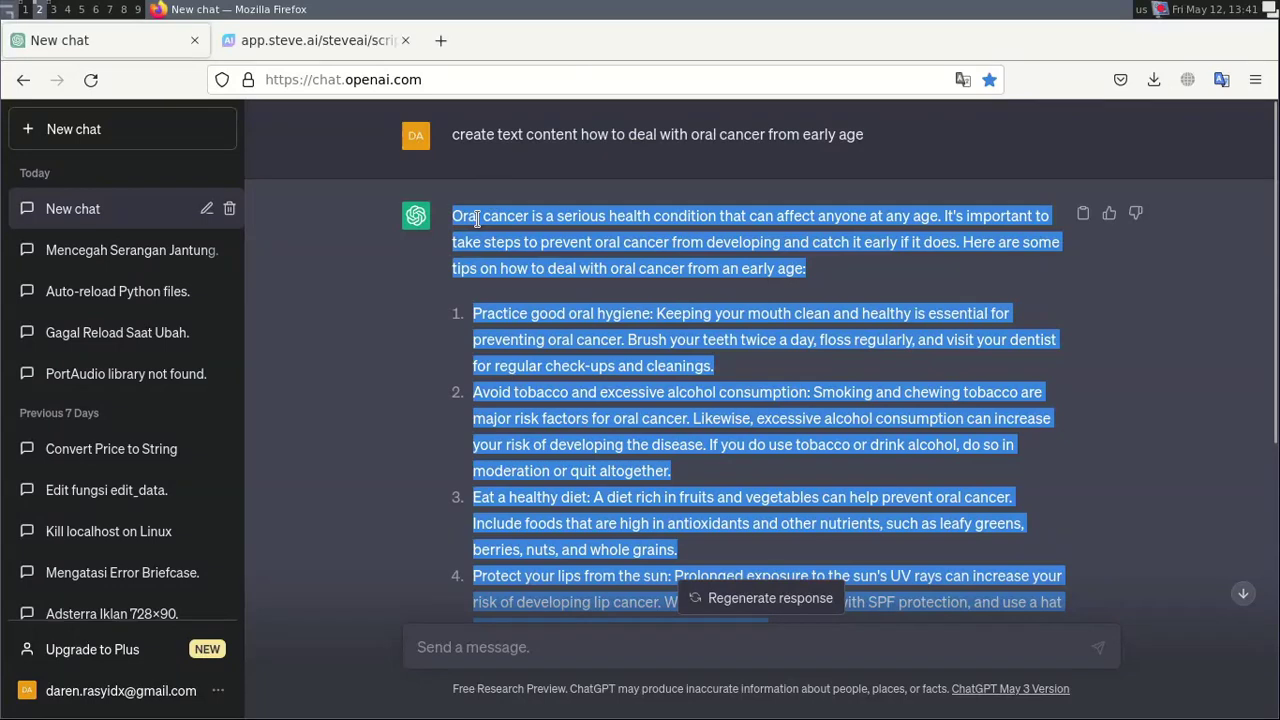
right_click(478, 226)
Copy the ChatGPT answer and paste it into Scene 1 of the Steve AI script.
click(495, 232)
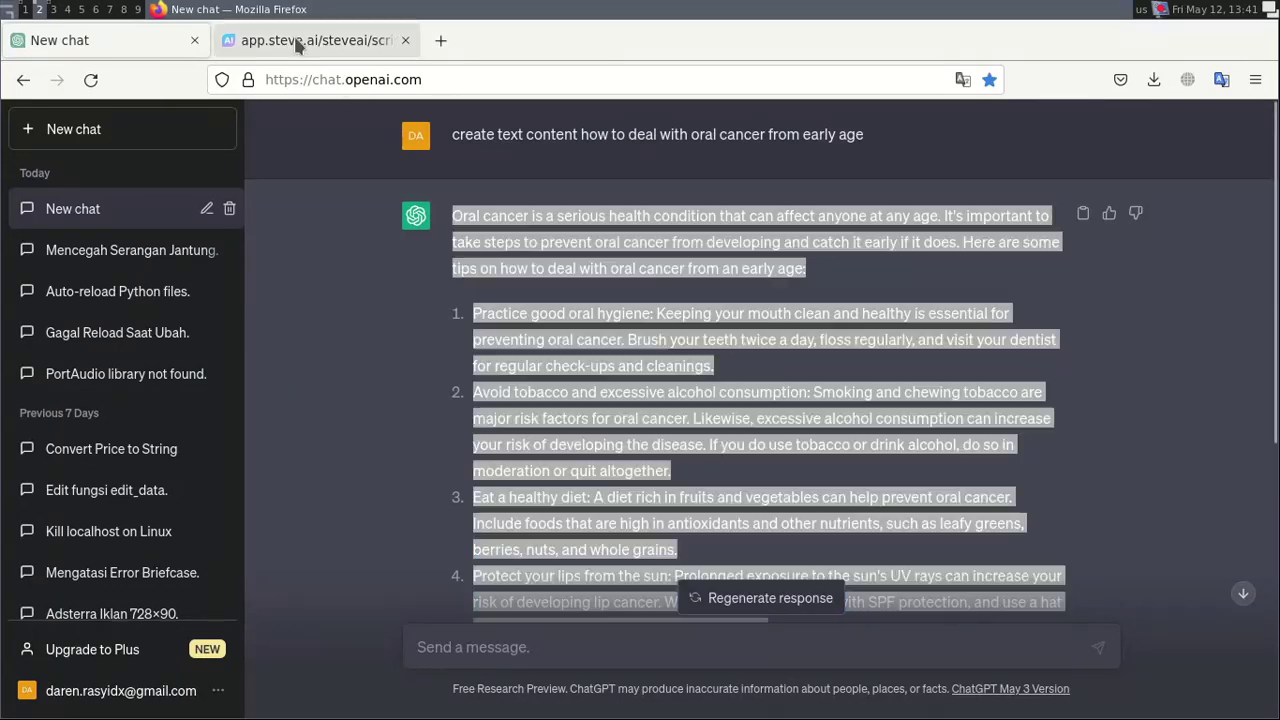
click(298, 40)
right_click(277, 248)
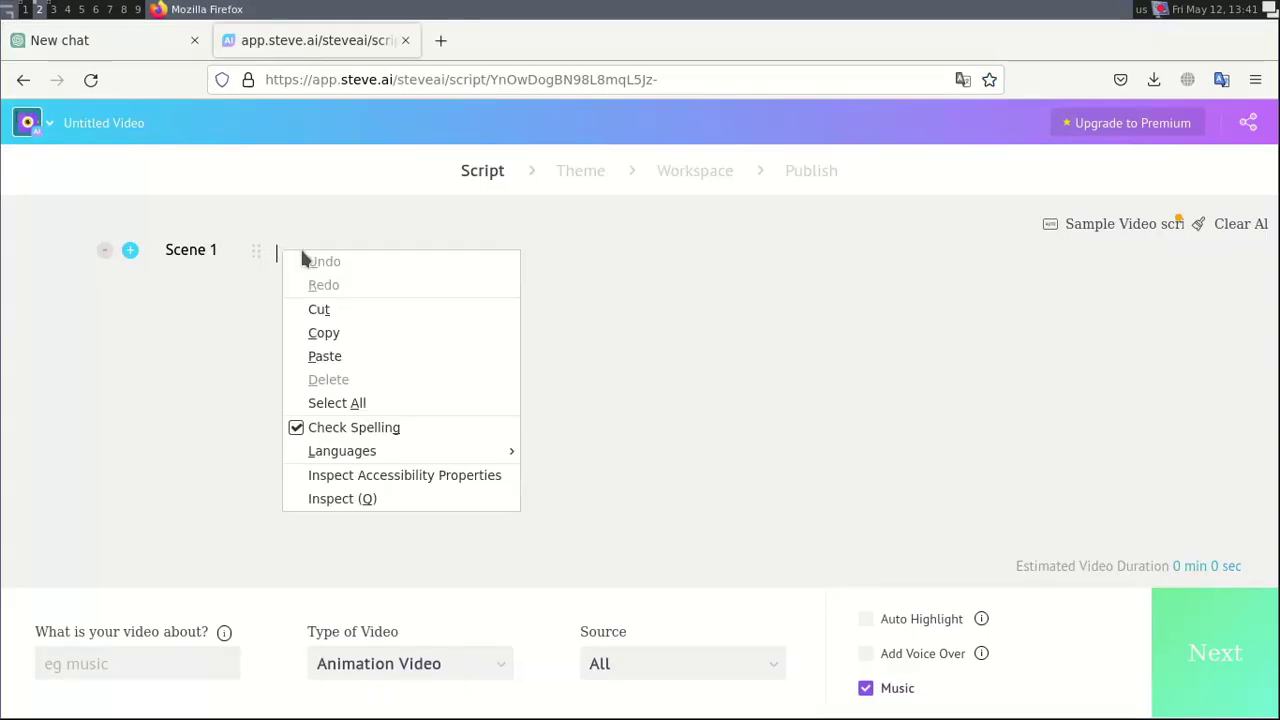
click(350, 357)
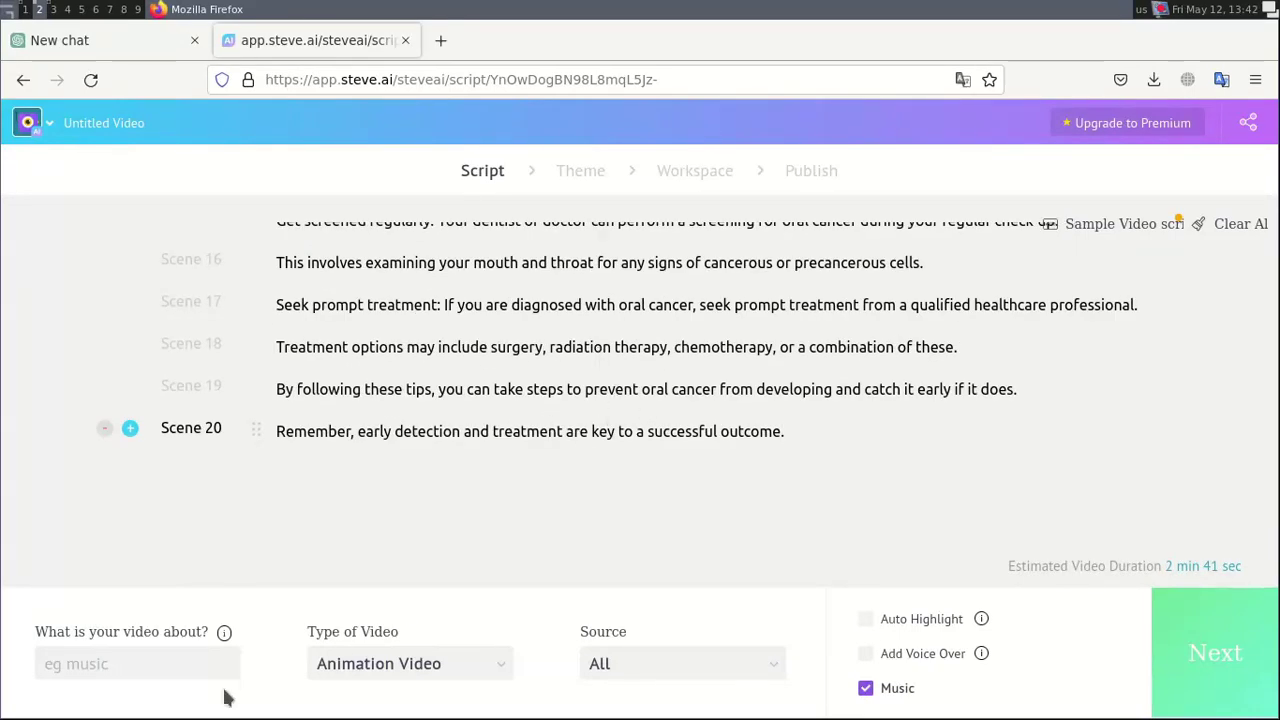
Set the video topic to 'health' and enable voice-over with English narration.
click(99, 663)
text(health)
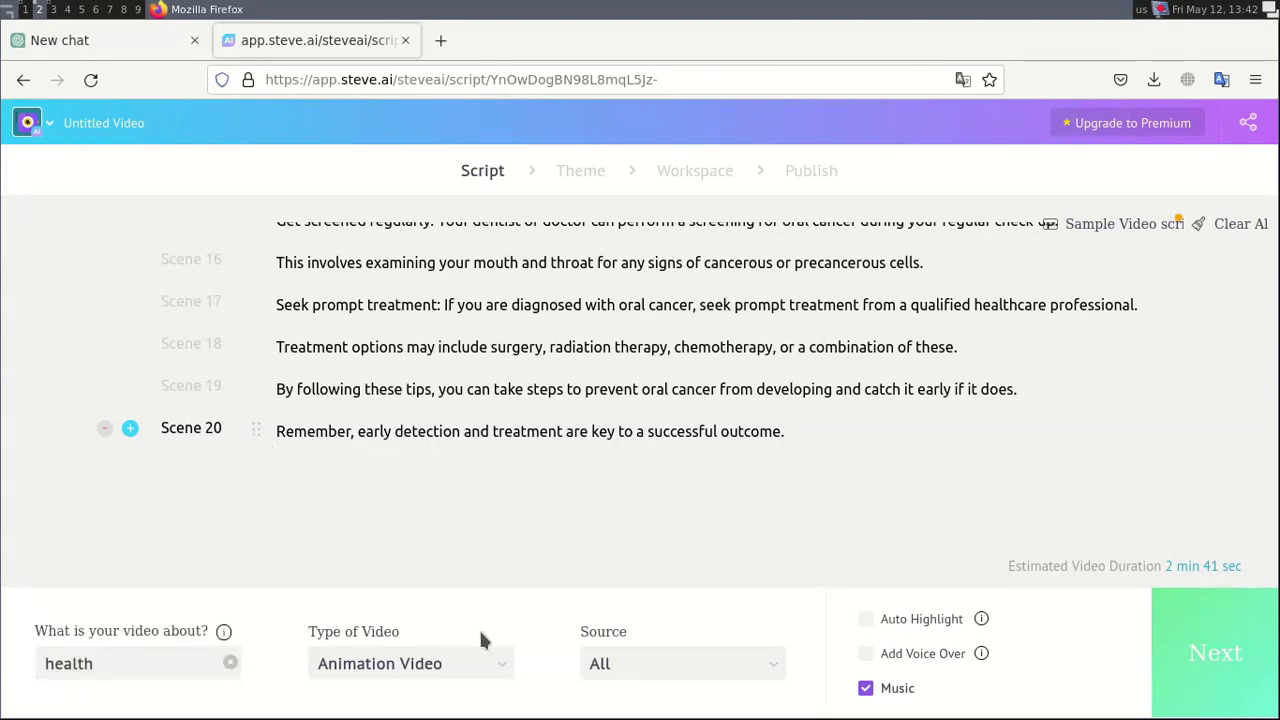
click(866, 655)
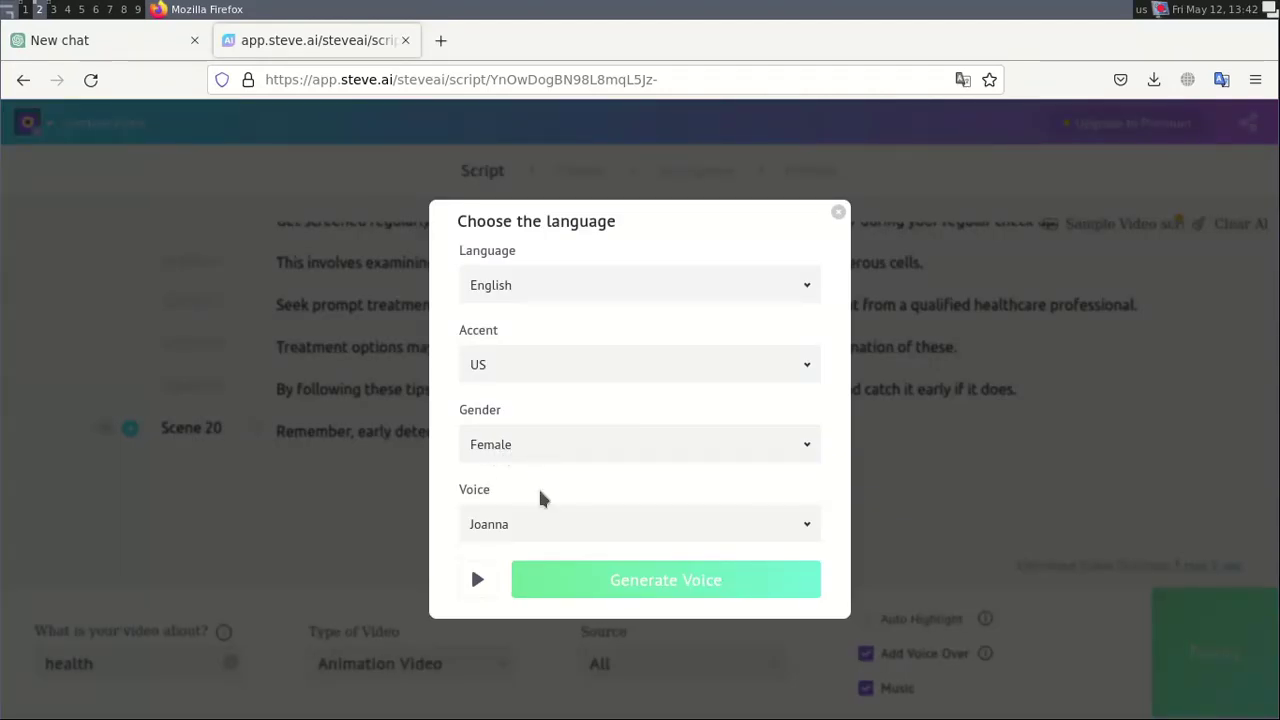
click(545, 523)
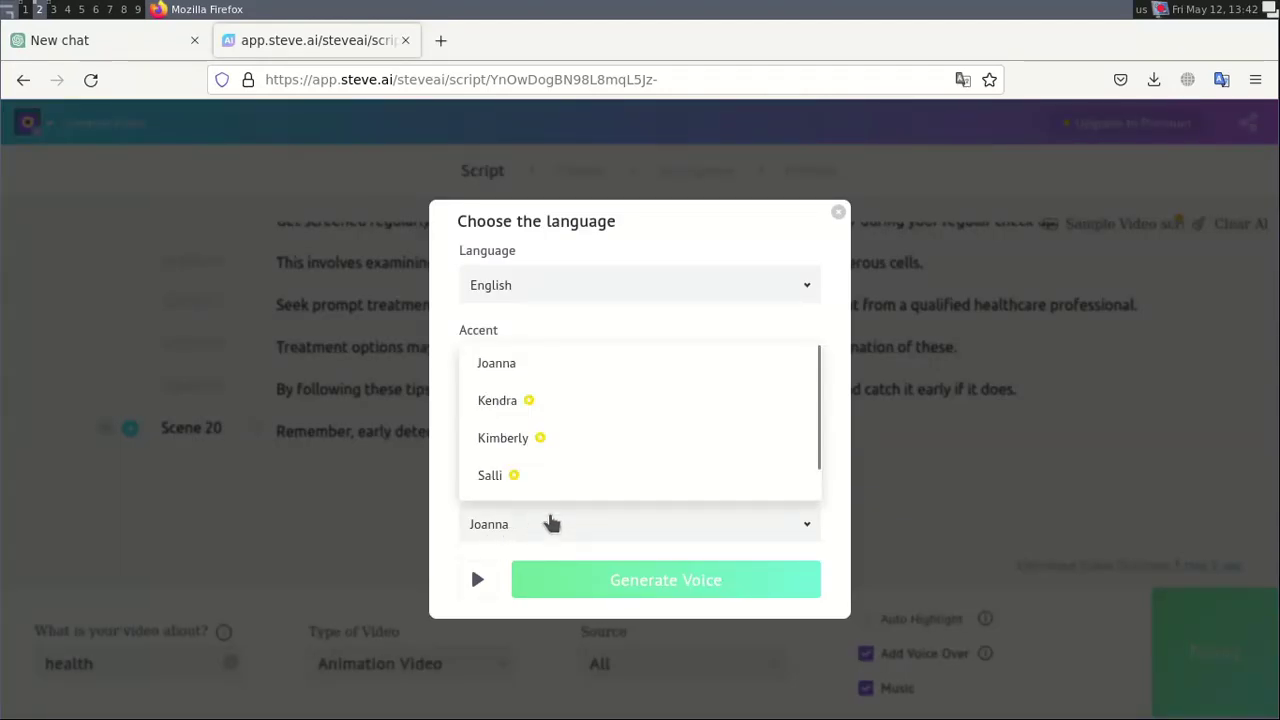
click(585, 288)
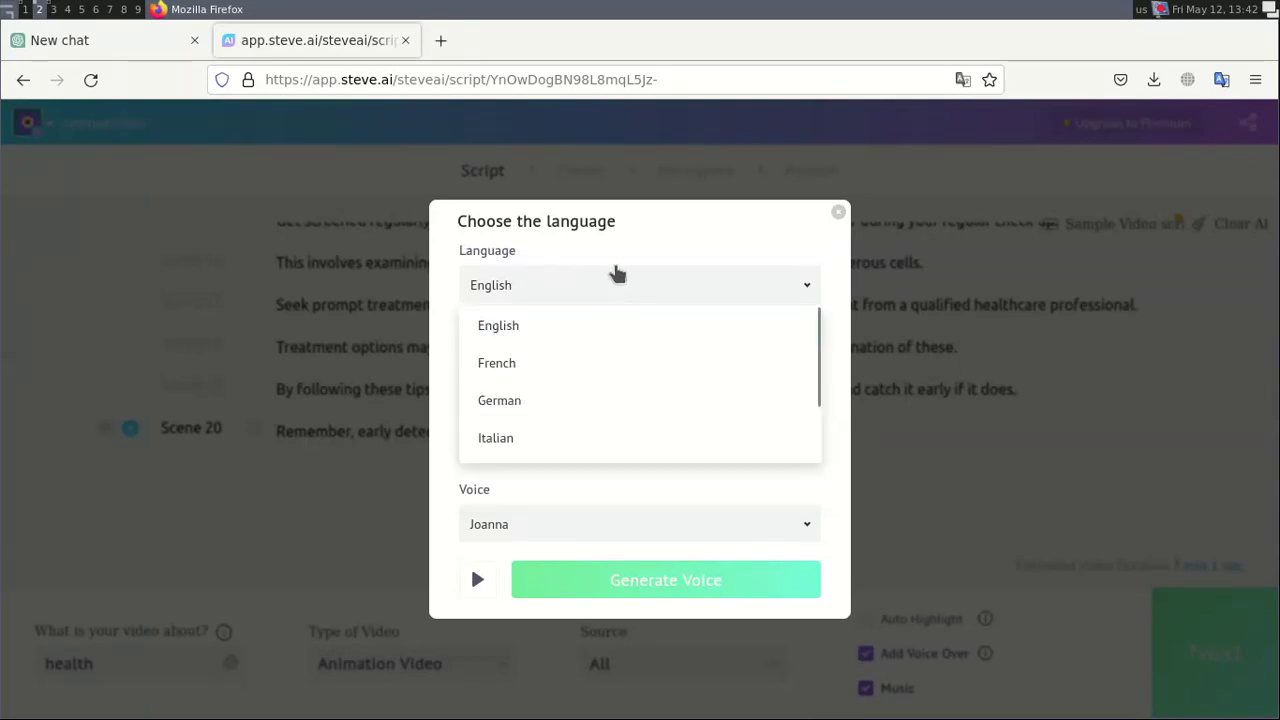
click(623, 272)
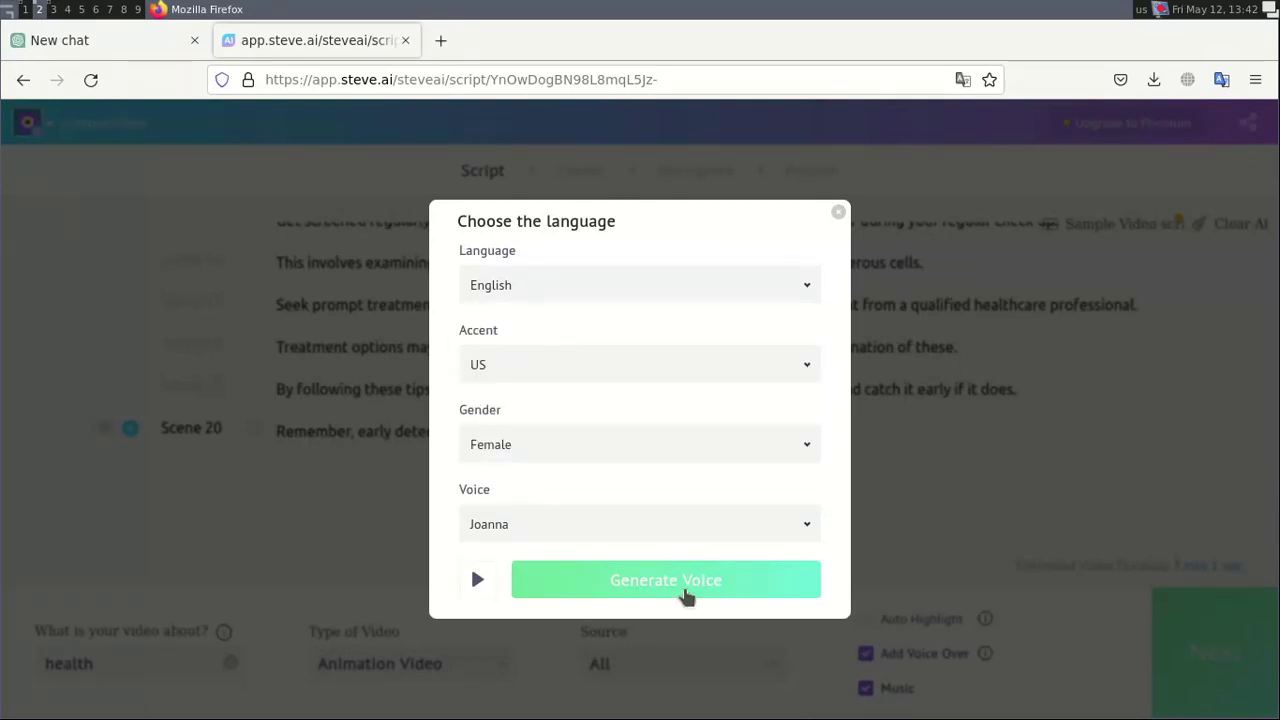
click(837, 216)
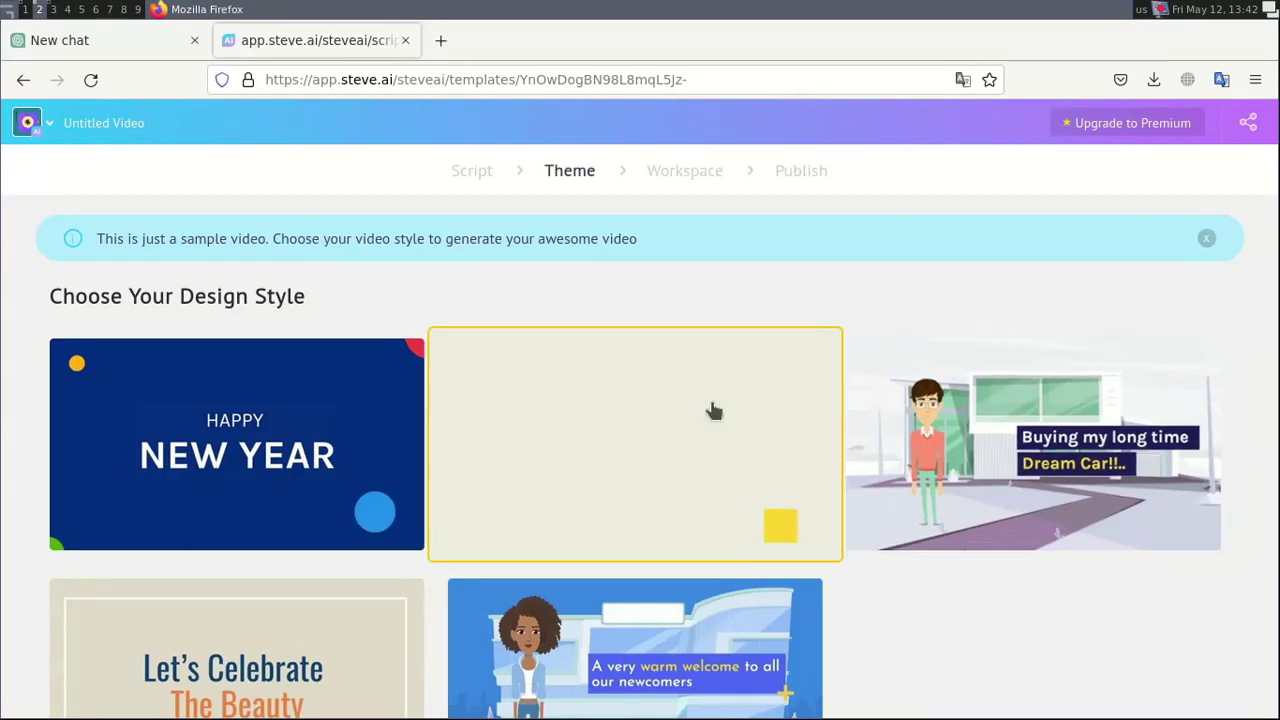
Choose the Dream Car design style to generate the video.
scroll(709, 408, down, 4)
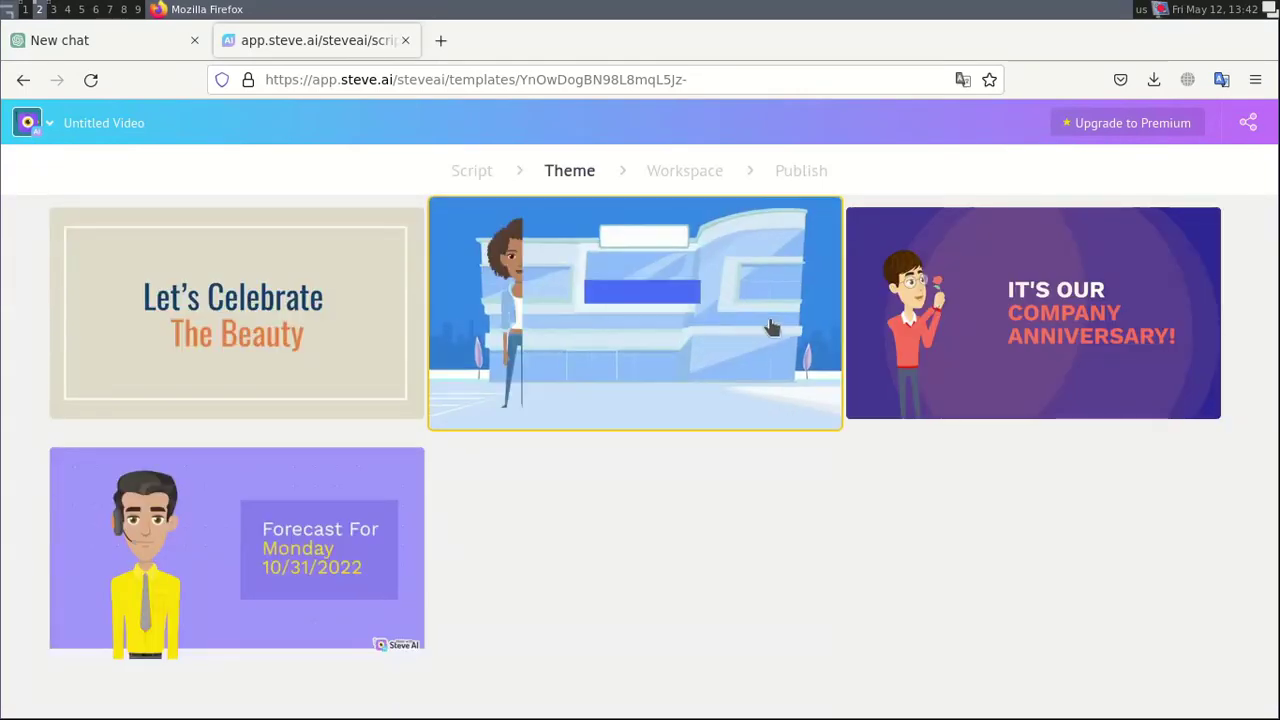
mouse_move(1003, 332)
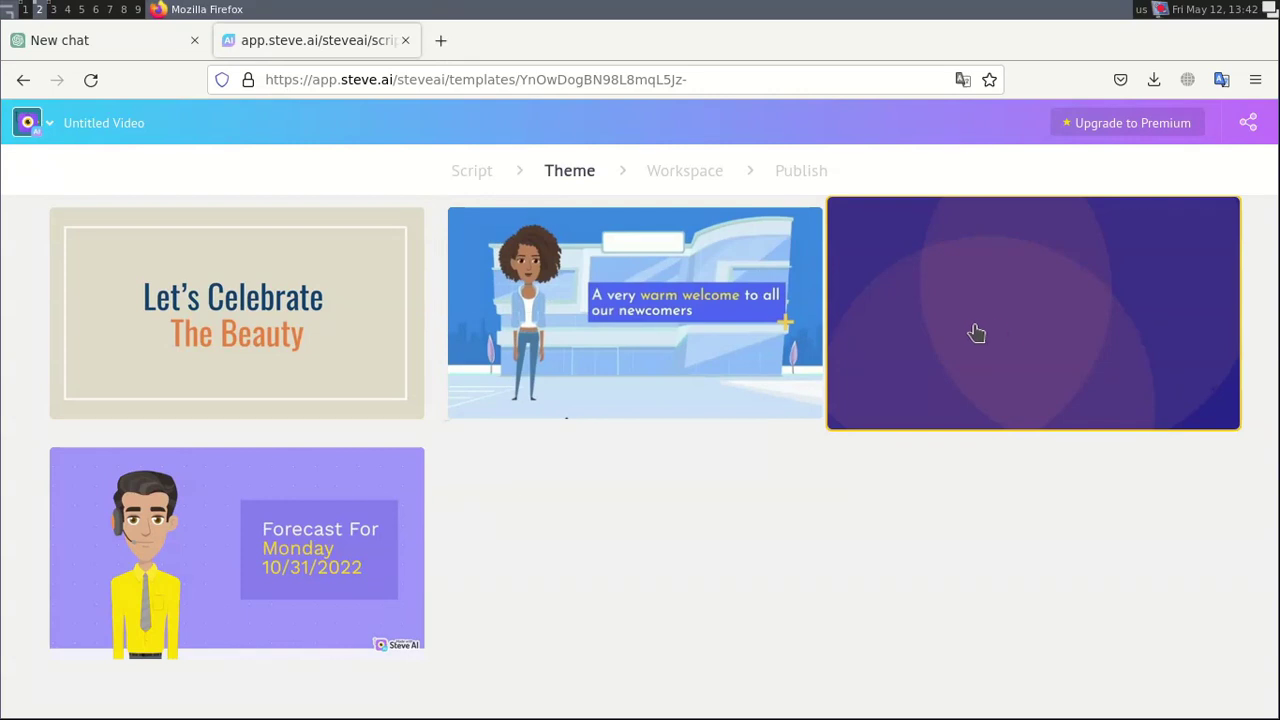
mouse_move(642, 325)
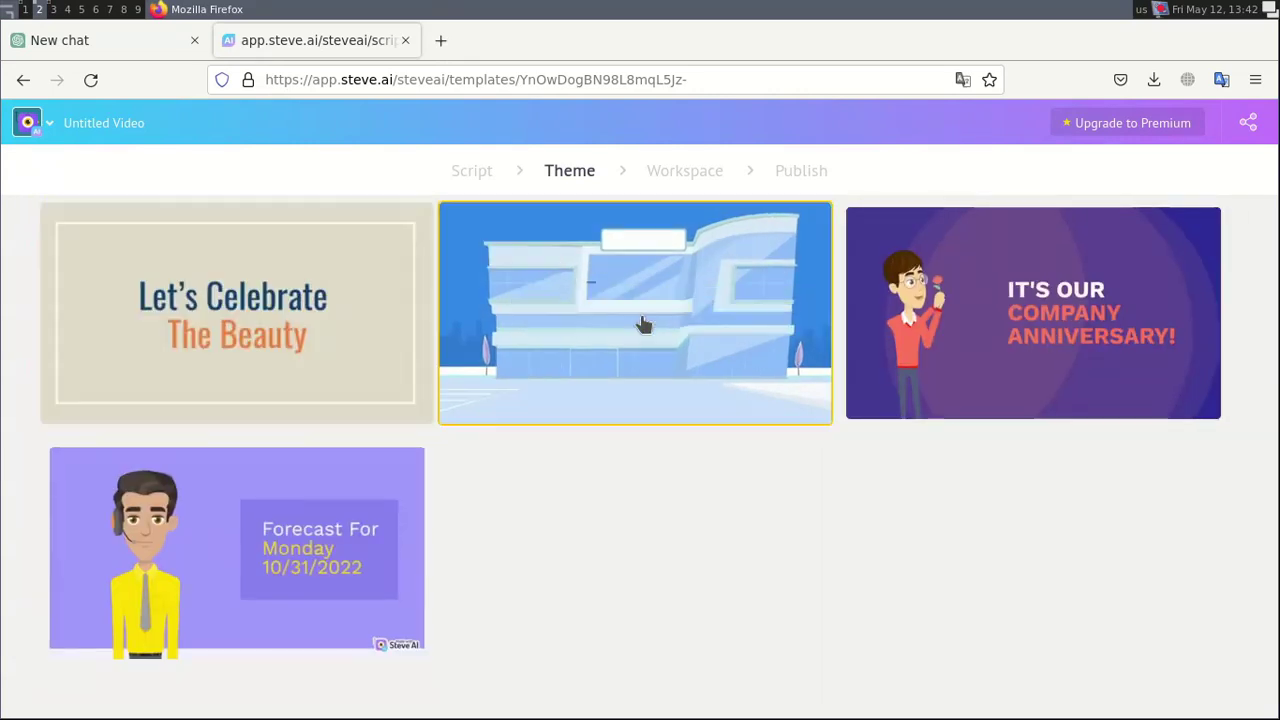
scroll(642, 312, up, 4)
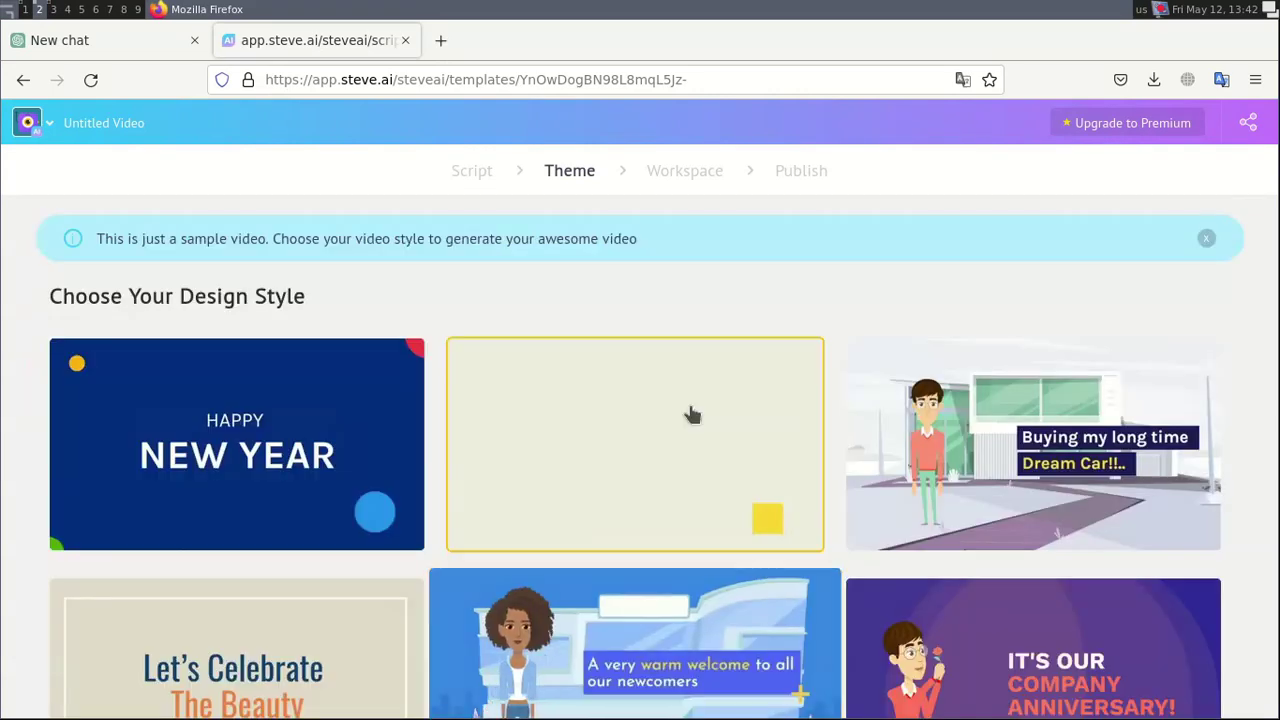
click(1003, 475)
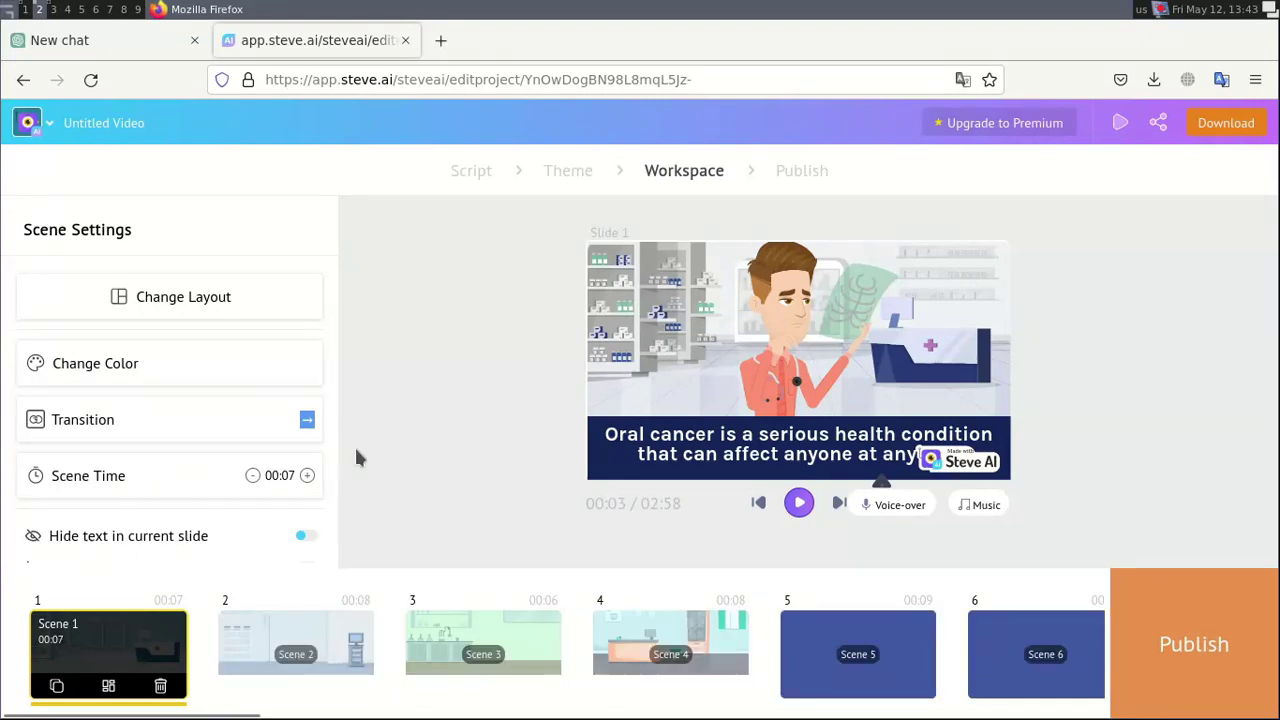
Recolour Scene 1 with the Autumn colour palette.
scroll(337, 317, down, 2)
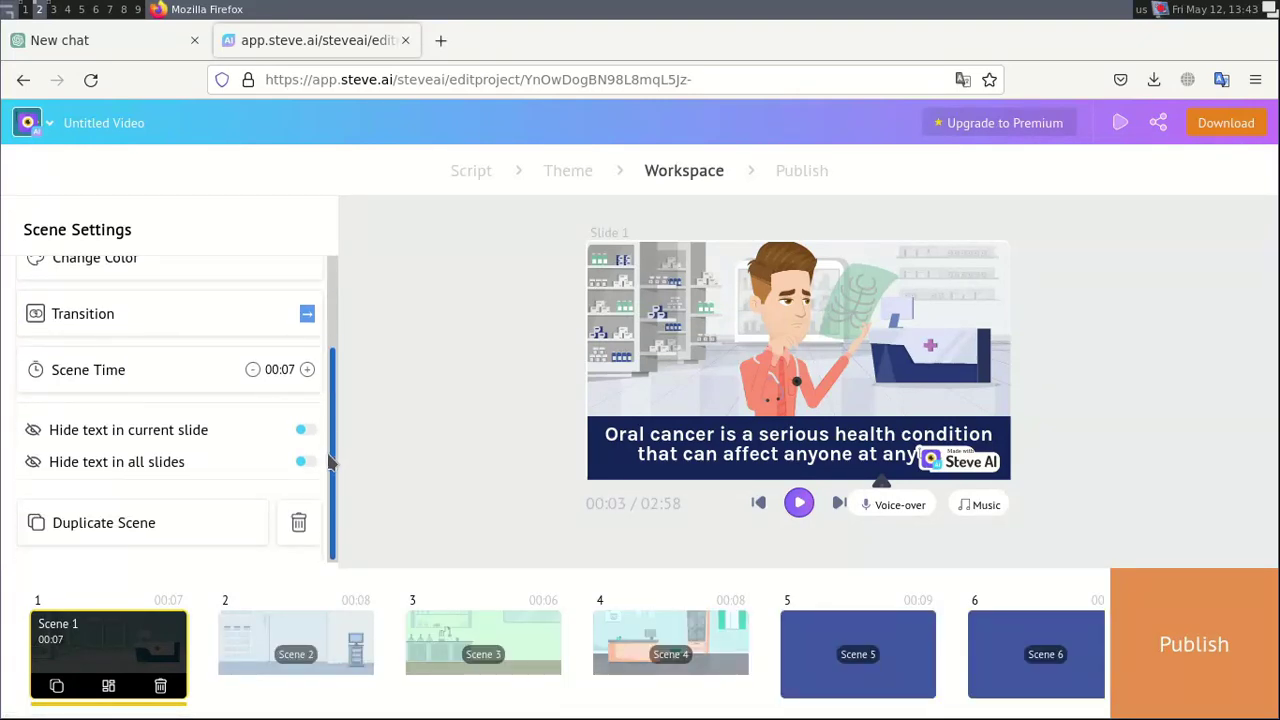
drag(330, 457, 334, 354)
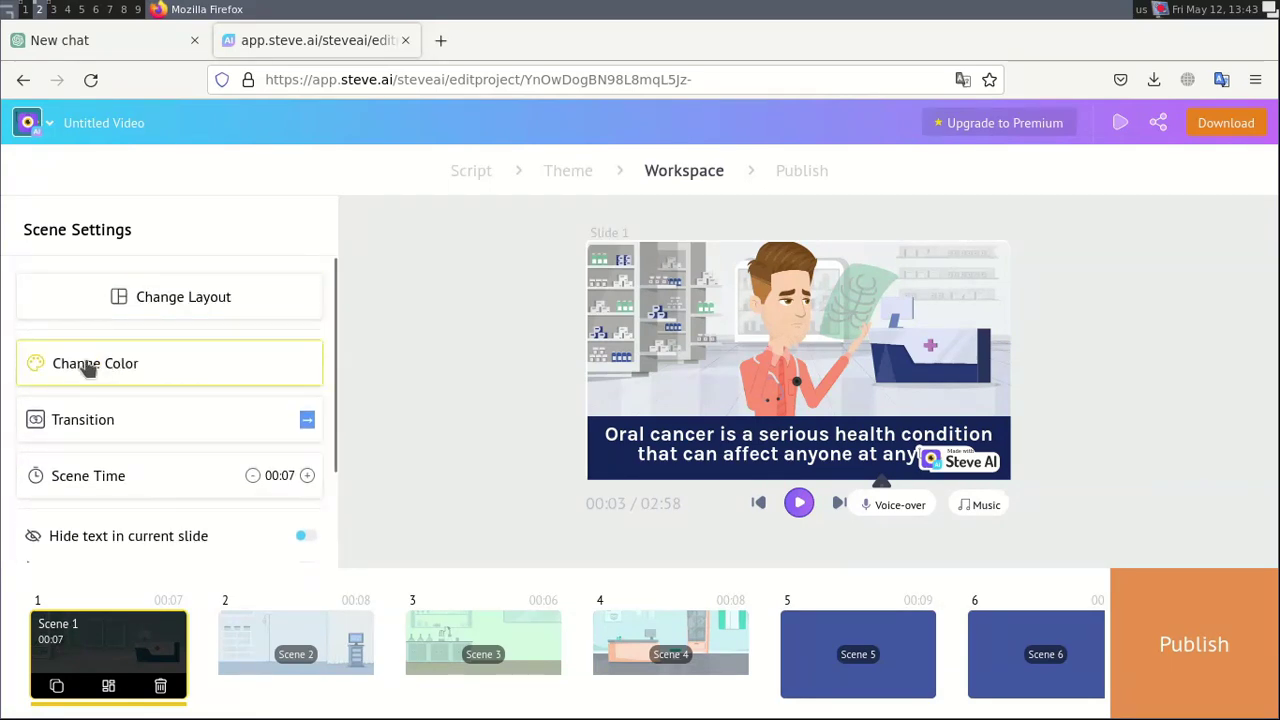
click(89, 369)
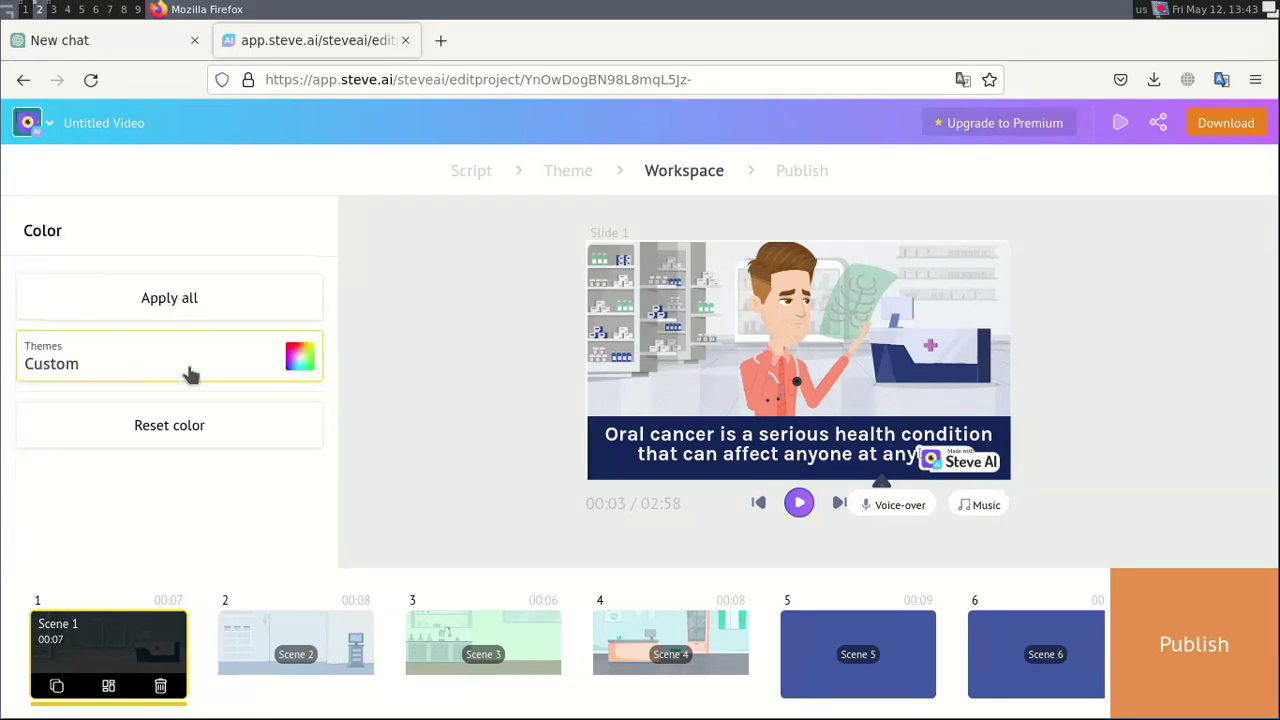
click(274, 371)
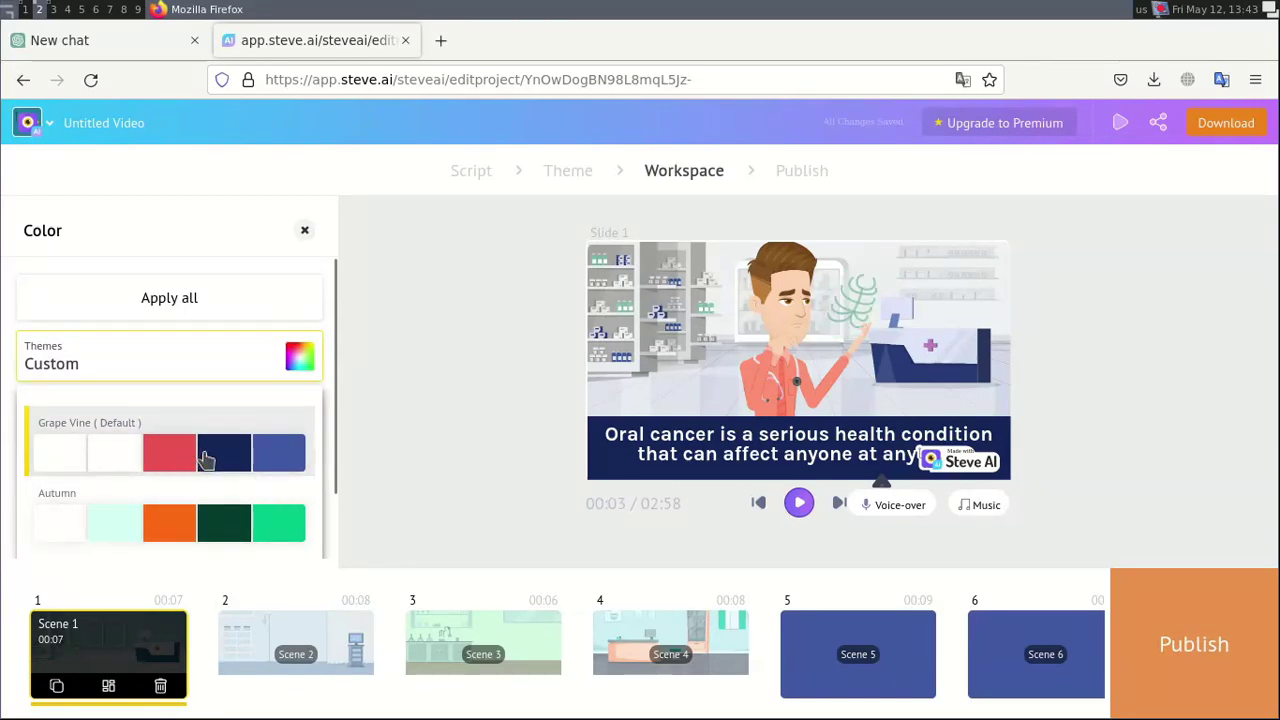
scroll(250, 490, down, 3)
scroll(240, 486, up, 3)
click(293, 530)
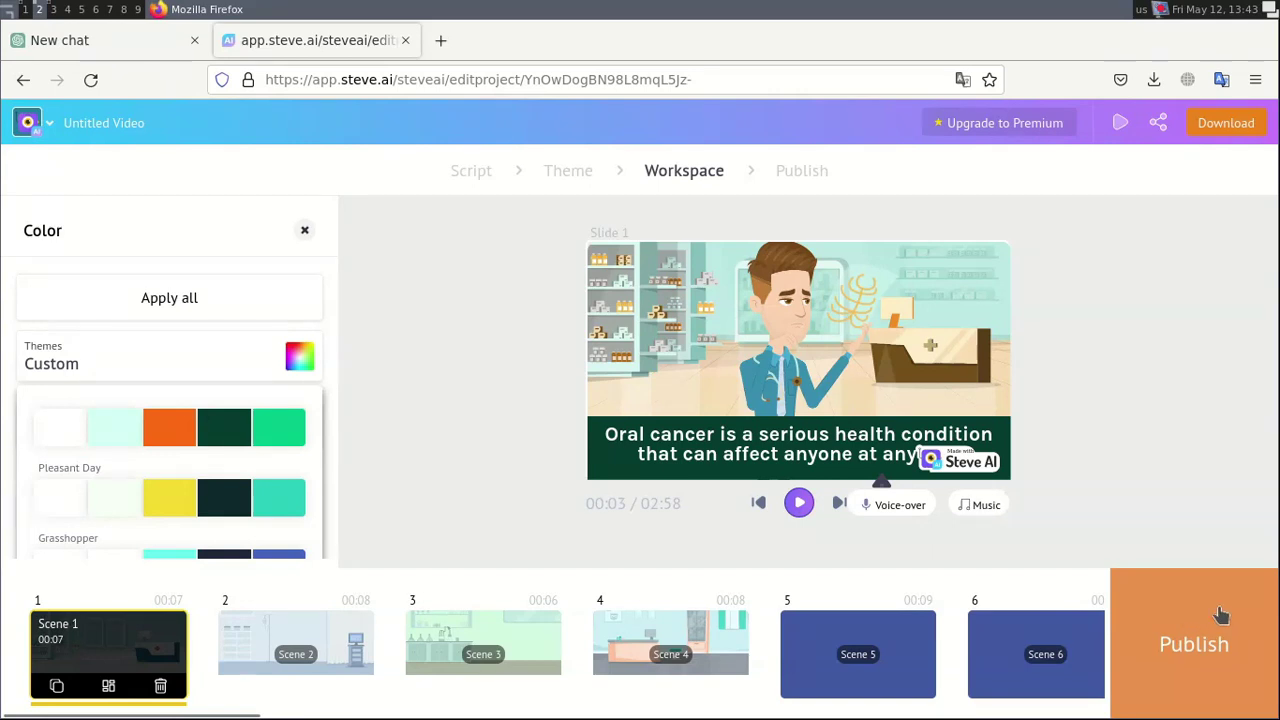
Publish and download the video as an HD 720p MP4.
click(1228, 650)
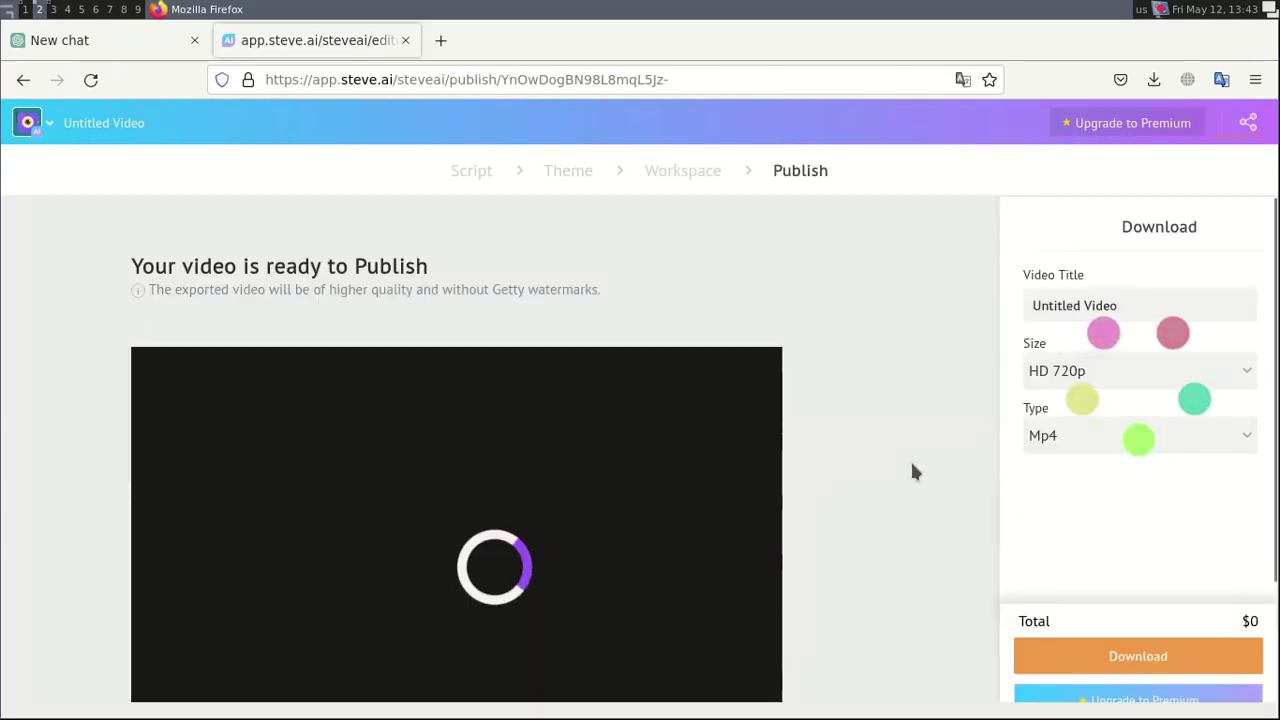
scroll(810, 406, down, 2)
scroll(810, 406, up, 2)
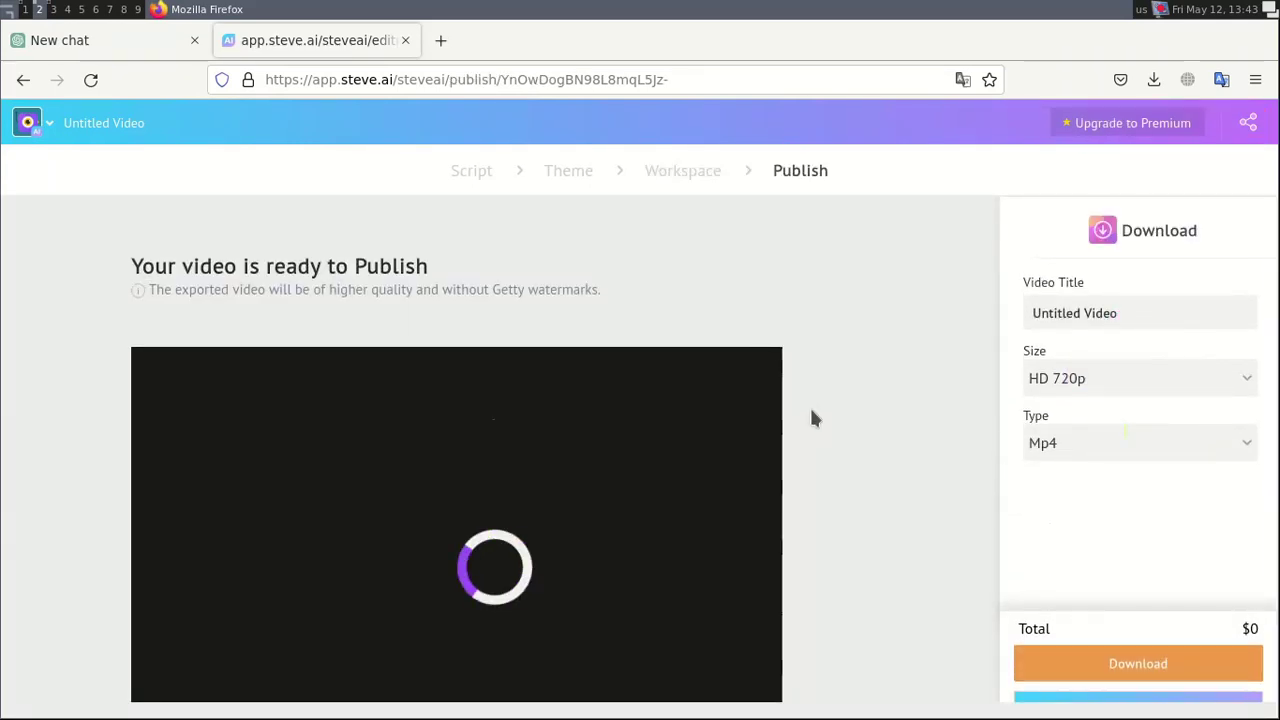
scroll(814, 417, down, 2)
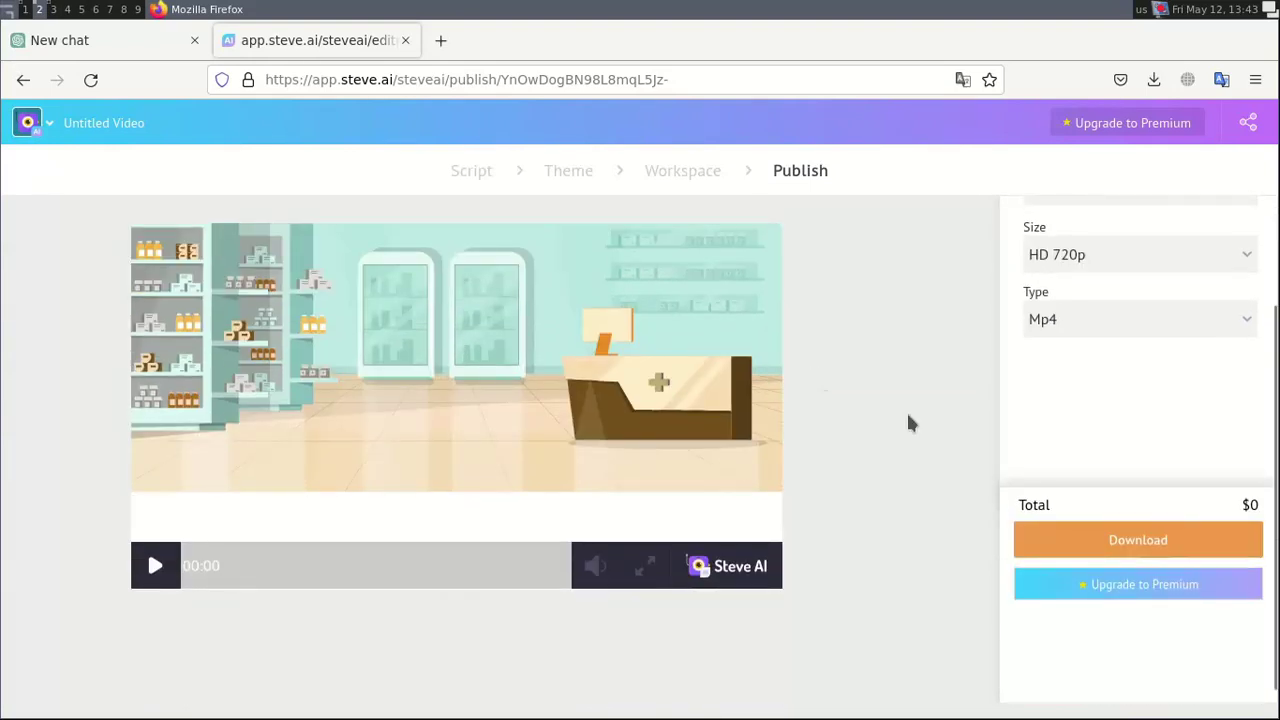
click(1110, 540)
Open the downloaded 25MEV7D4R2EU6BI4.mp4 from Firefox's downloads list.
scroll(1144, 468, up, 2)
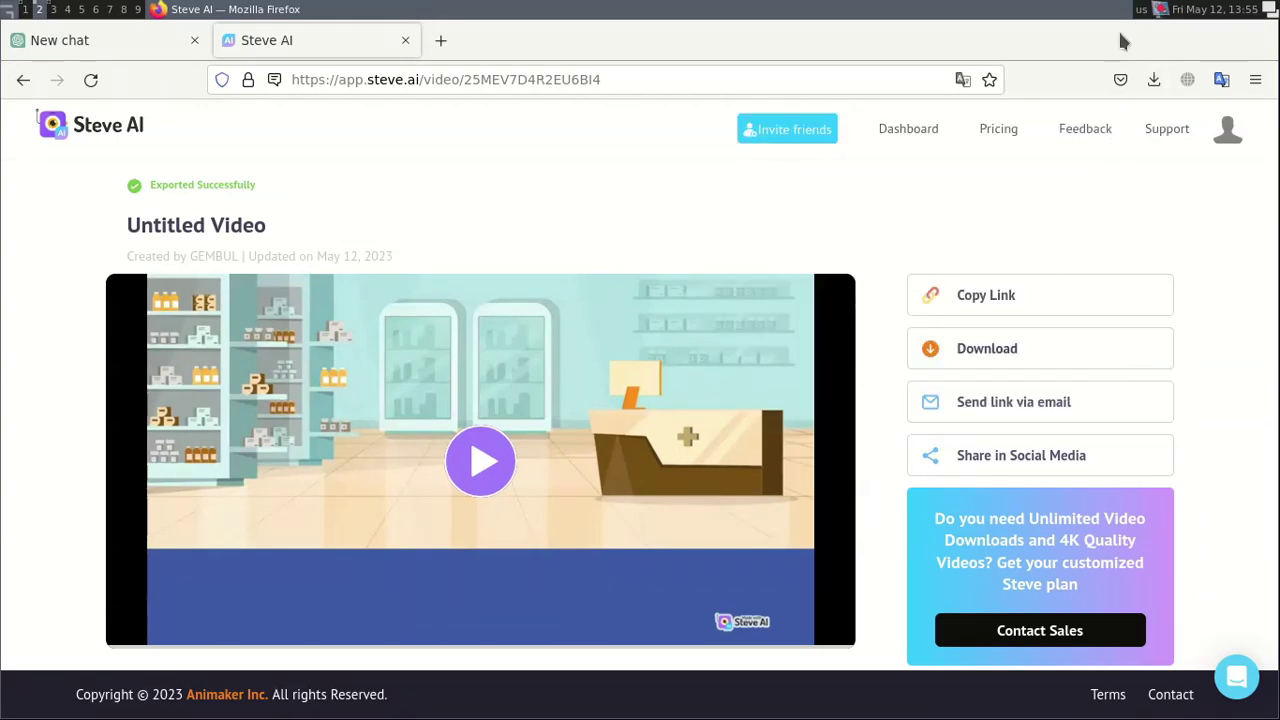
click(1153, 79)
click(815, 122)
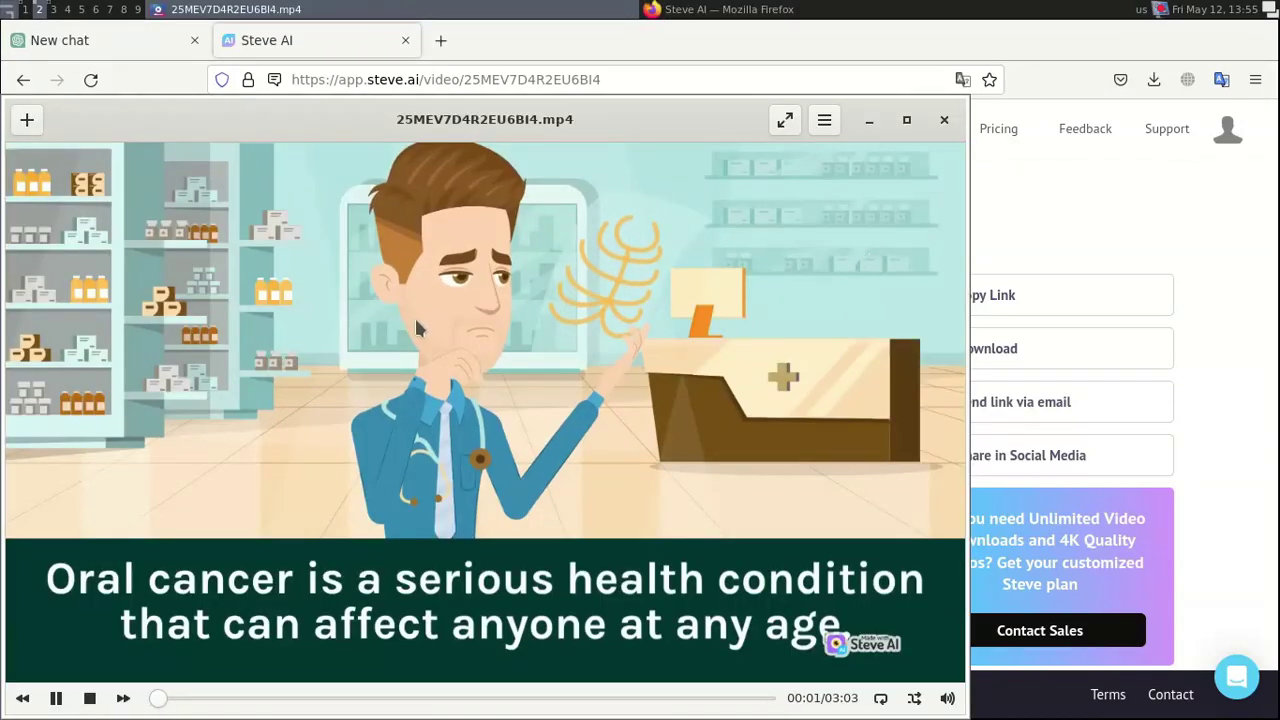
Skip through the video at 00:14, about 1:00 and 02:17 to the closing scene.
drag(412, 323, 632, 265)
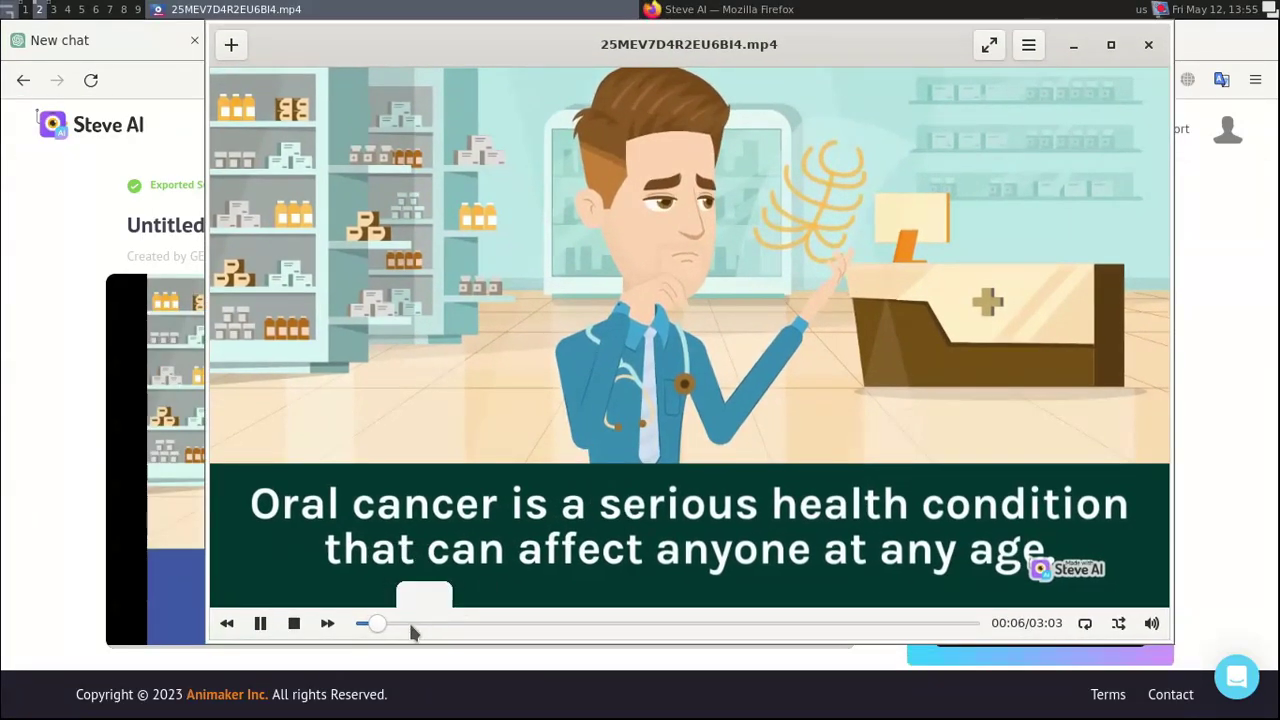
click(410, 623)
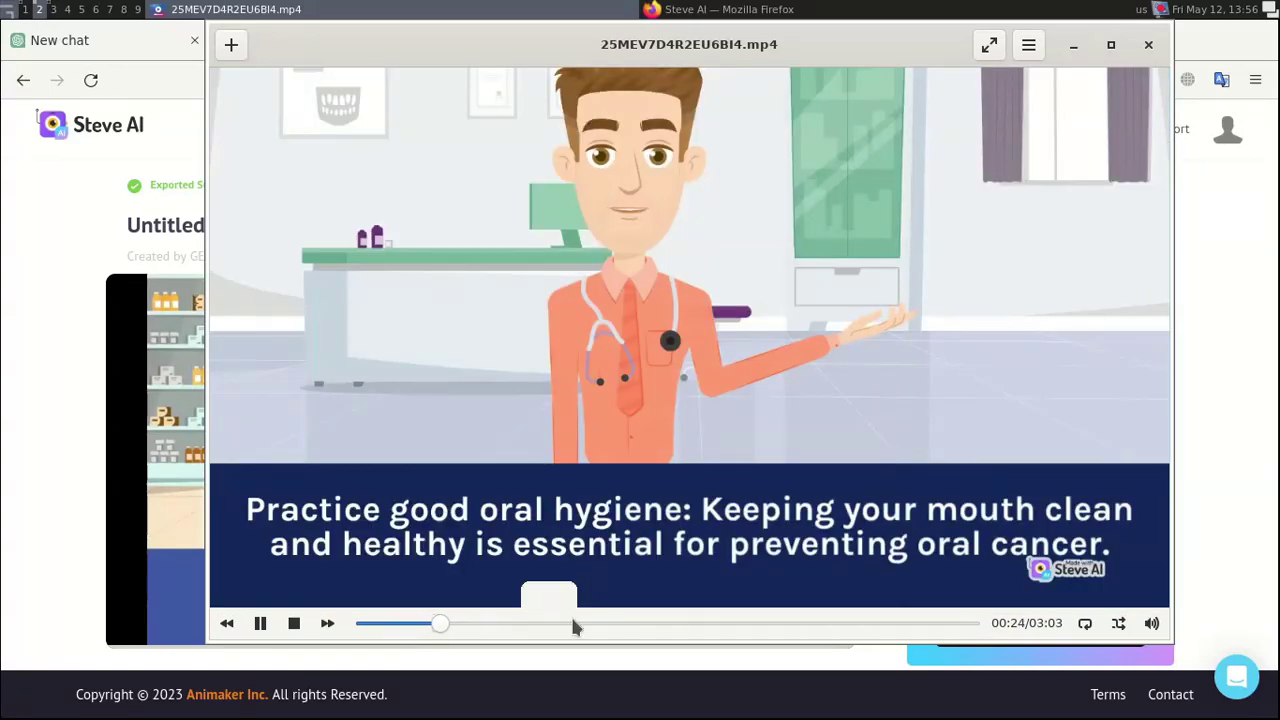
click(575, 623)
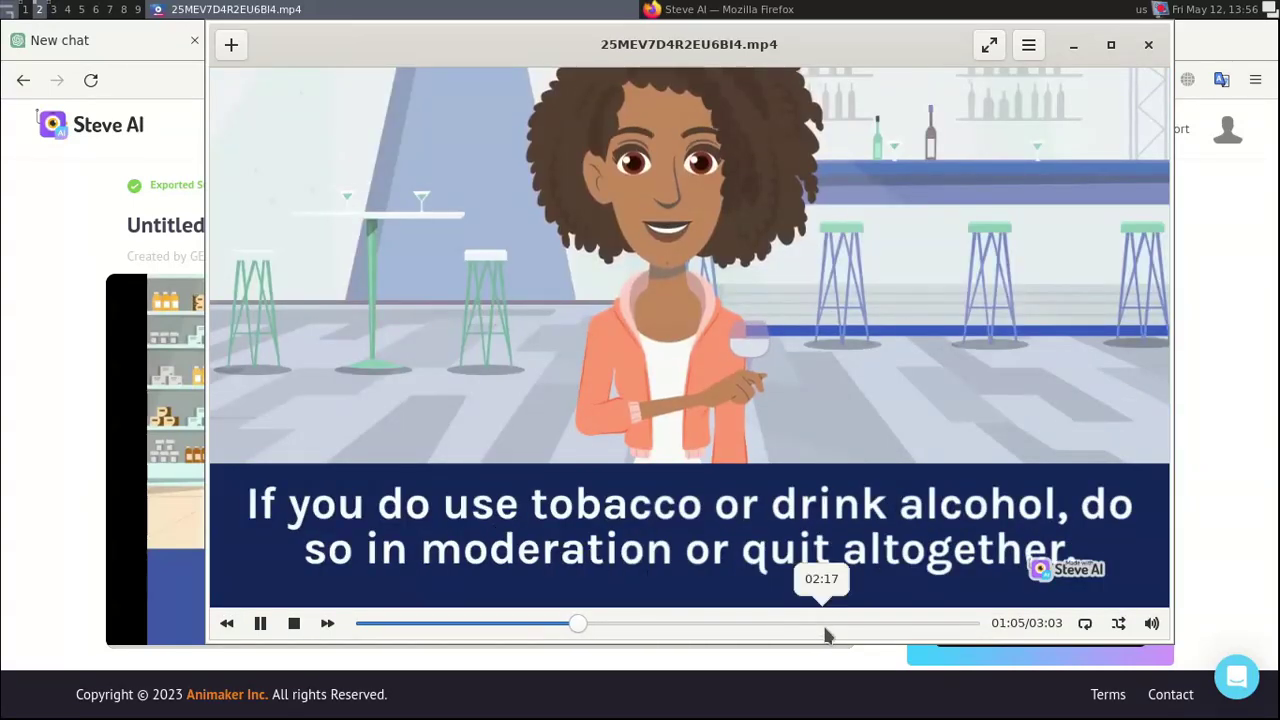
click(826, 630)
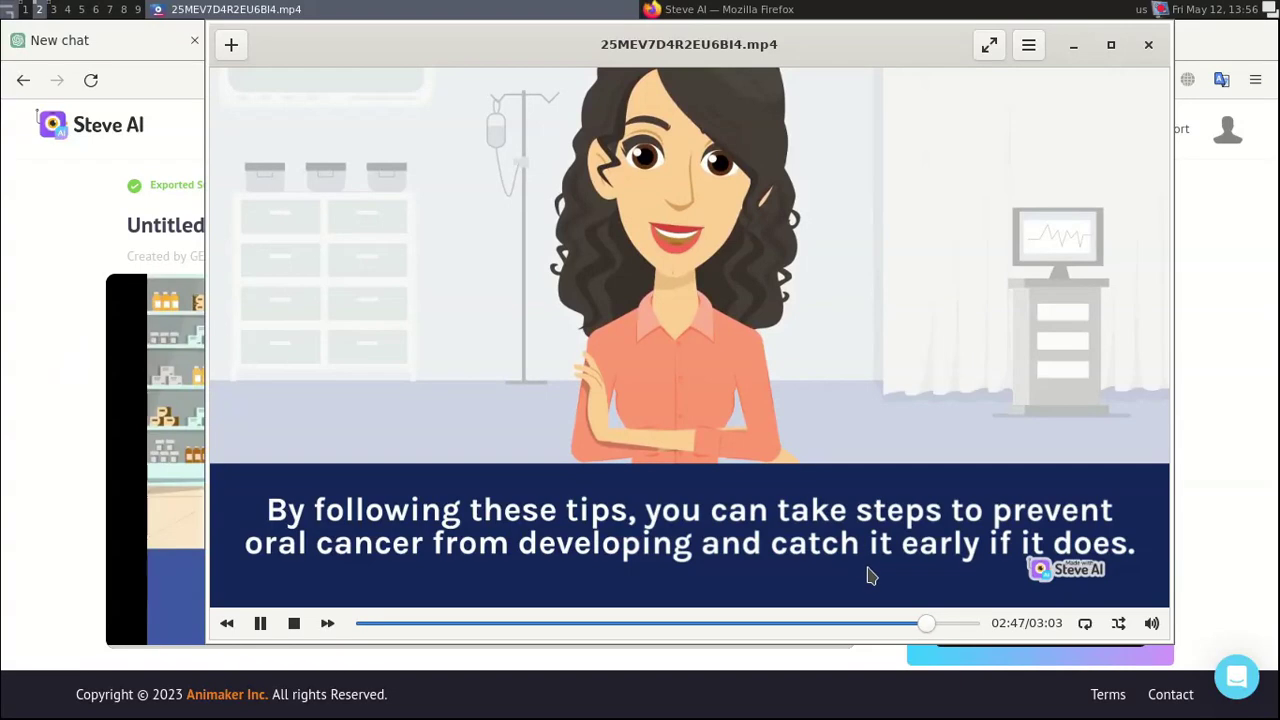
click(955, 624)
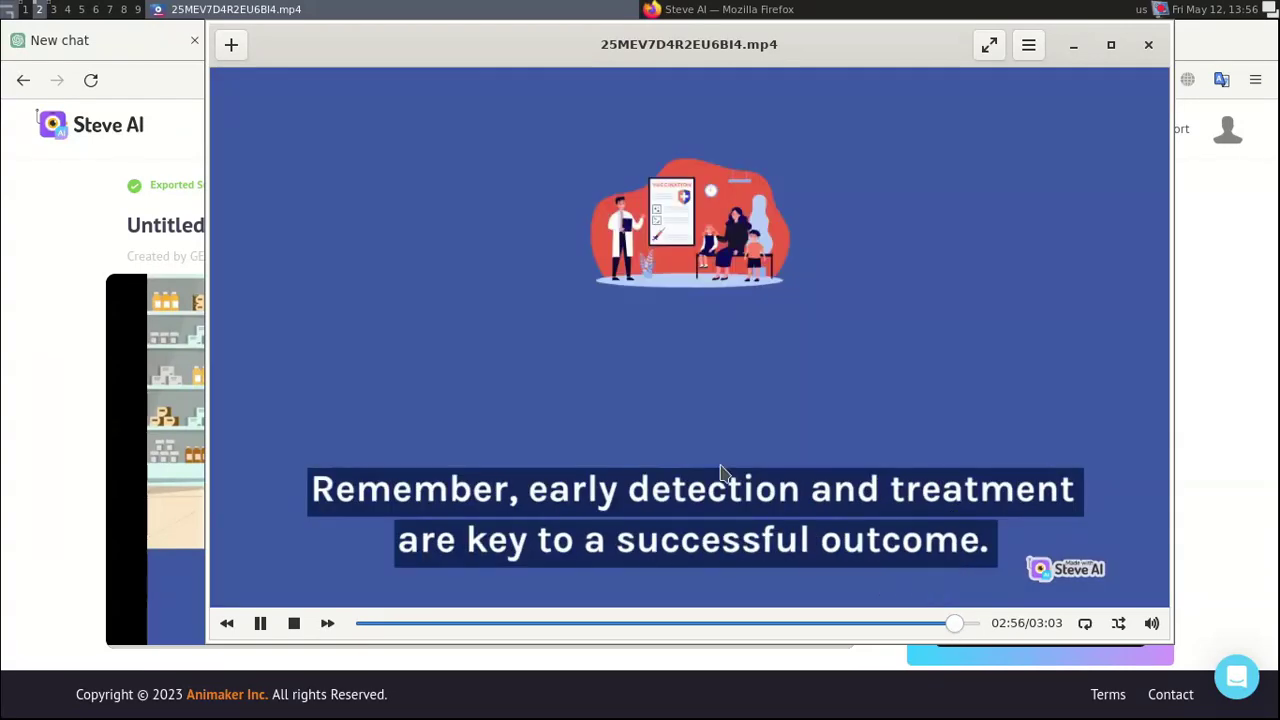